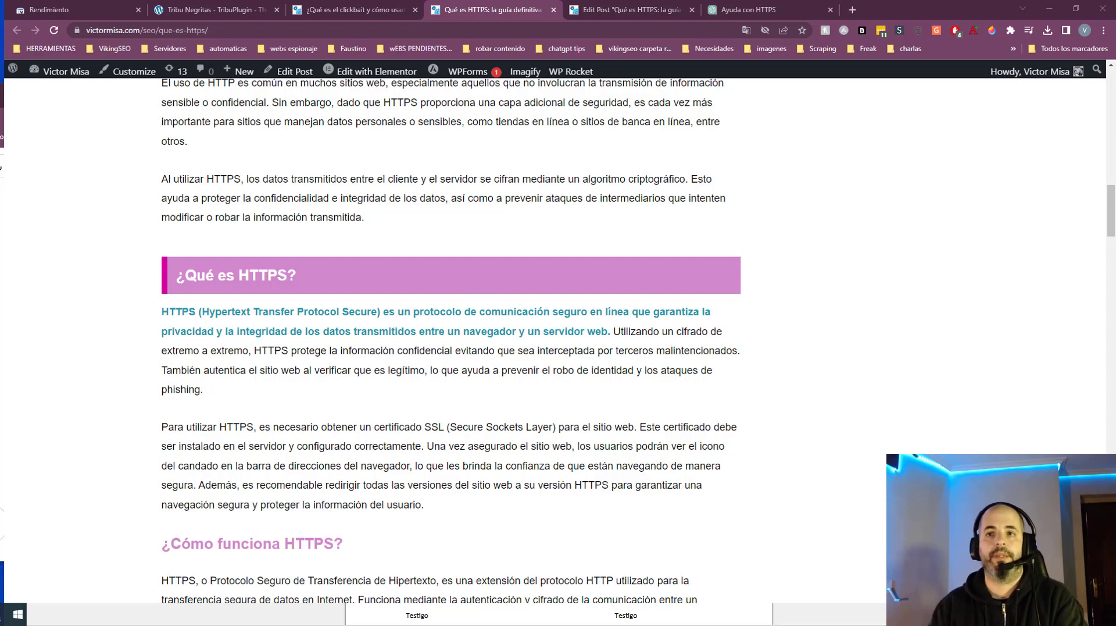
- Examine the sections of the published HTTPS article, from its explanatory headings back up to the plain-text introduction
{"action": "scroll", "coordinate": [585, 311], "scroll_direction": "down", "scroll_amount": 10}
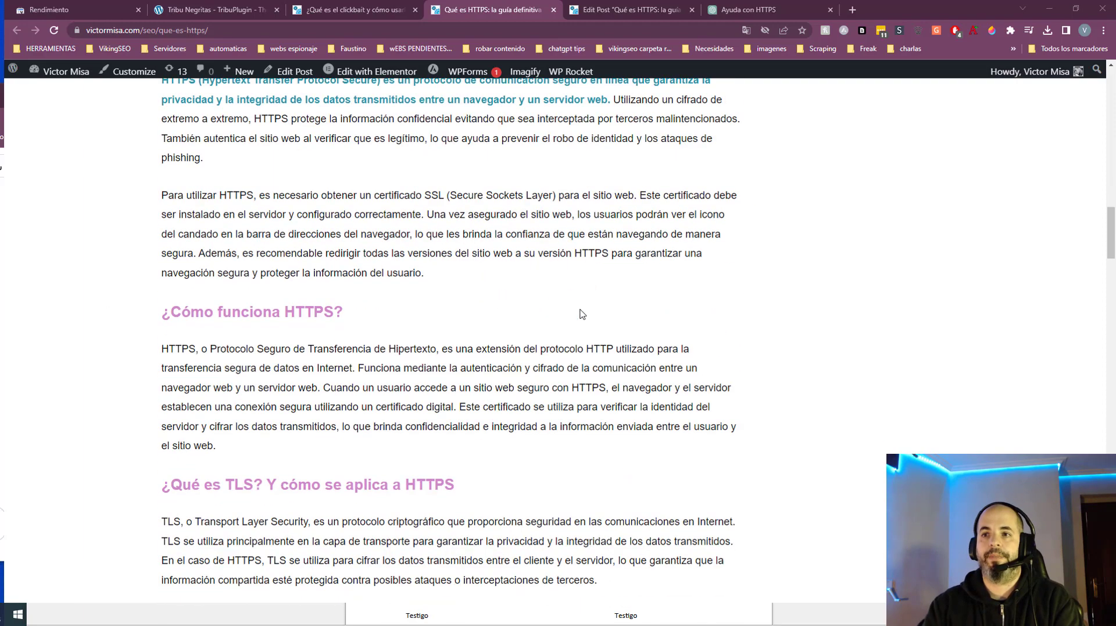
{"action": "scroll", "coordinate": [578, 314], "scroll_direction": "up", "scroll_amount": 1}
{"action": "scroll", "coordinate": [578, 314], "scroll_direction": "down", "scroll_amount": 10}
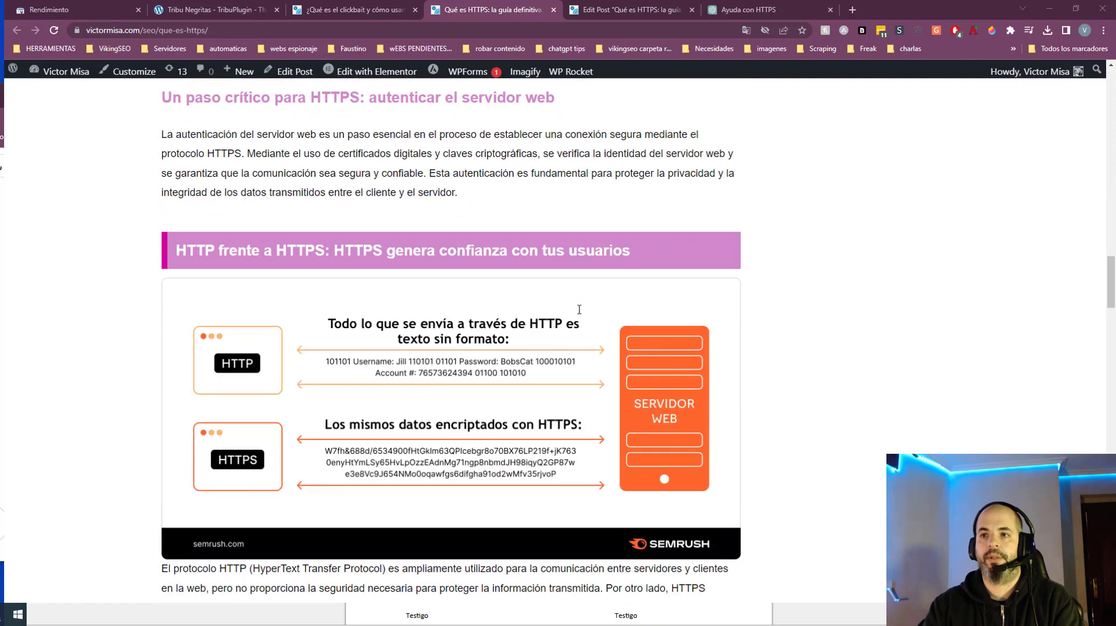
{"action": "scroll", "coordinate": [578, 314], "scroll_direction": "down", "scroll_amount": 1}
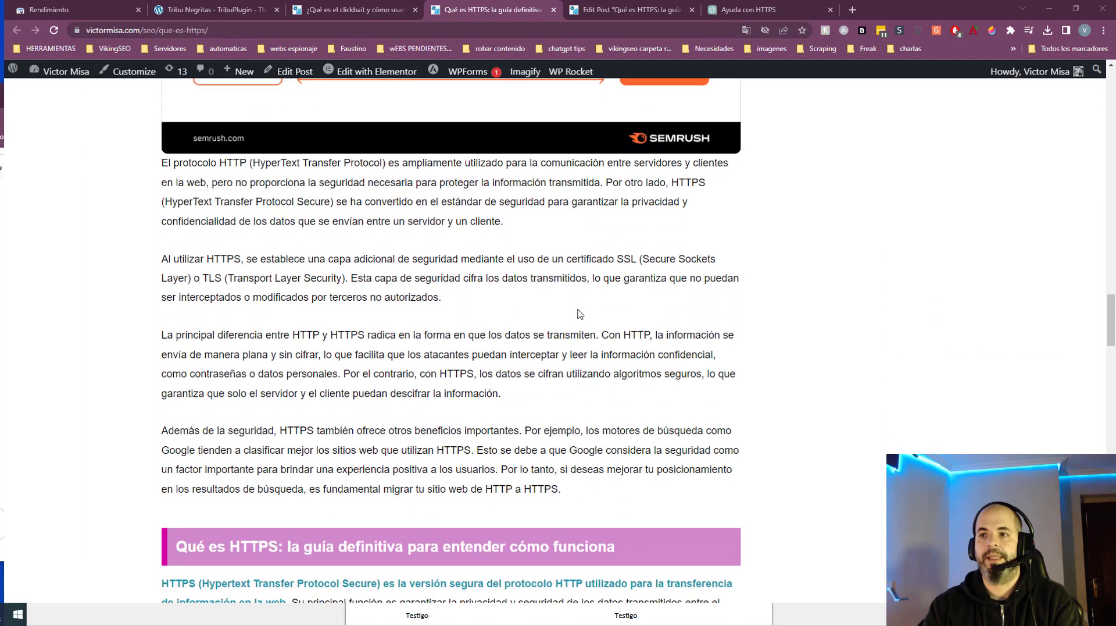
{"action": "scroll", "coordinate": [580, 314], "scroll_direction": "down", "scroll_amount": 1}
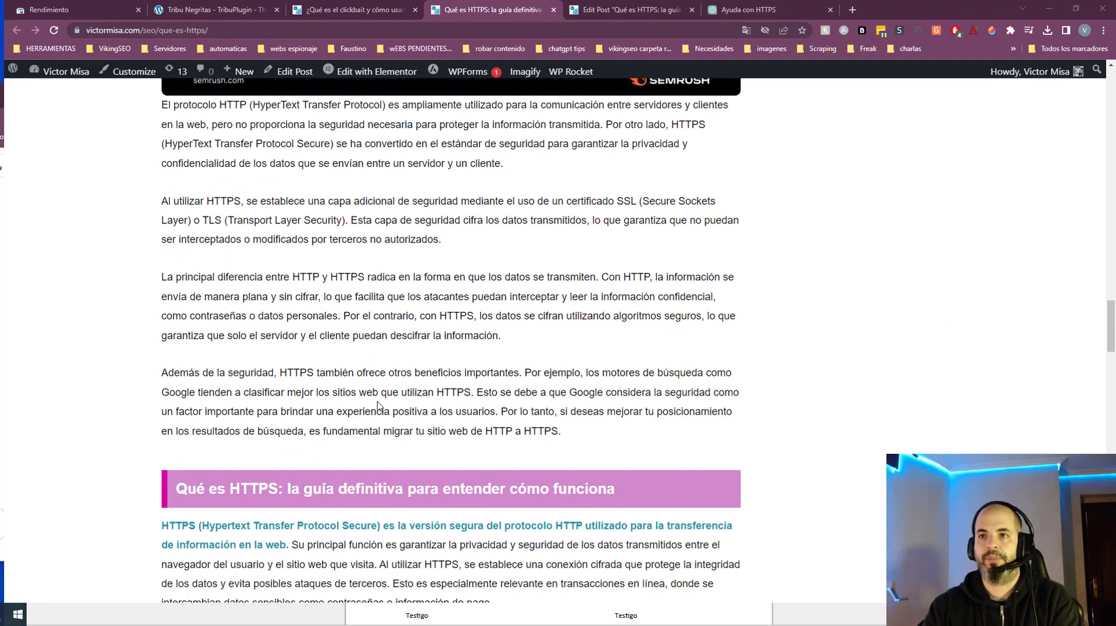
{"action": "scroll", "coordinate": [384, 418], "scroll_direction": "up", "scroll_amount": 2}
{"action": "scroll", "coordinate": [395, 445], "scroll_direction": "up", "scroll_amount": 17}
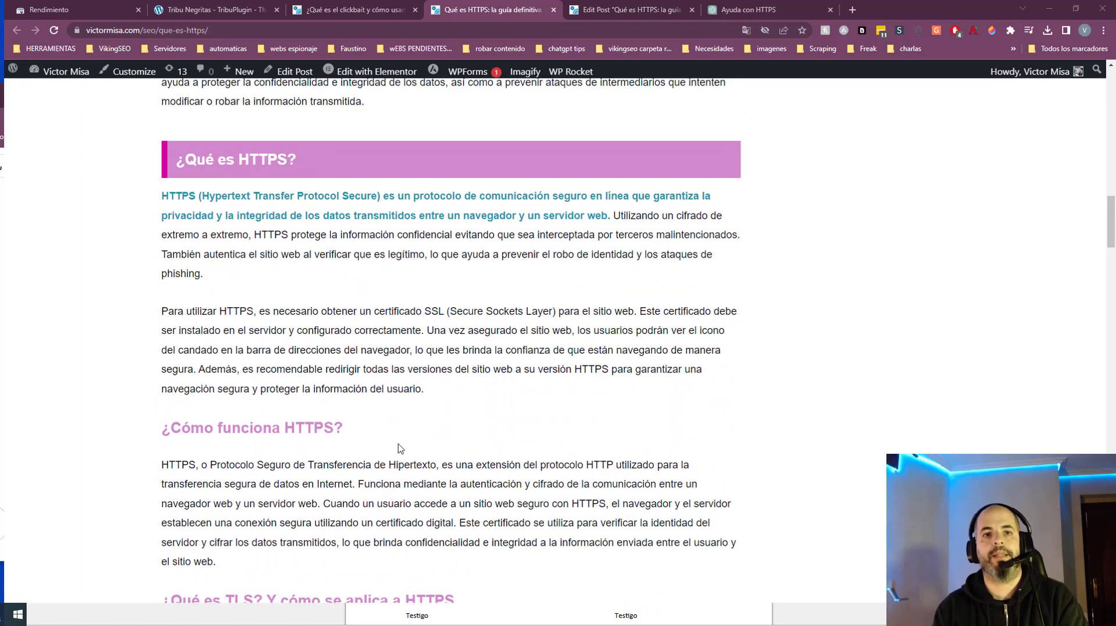
{"action": "scroll", "coordinate": [401, 448], "scroll_direction": "up", "scroll_amount": 5}
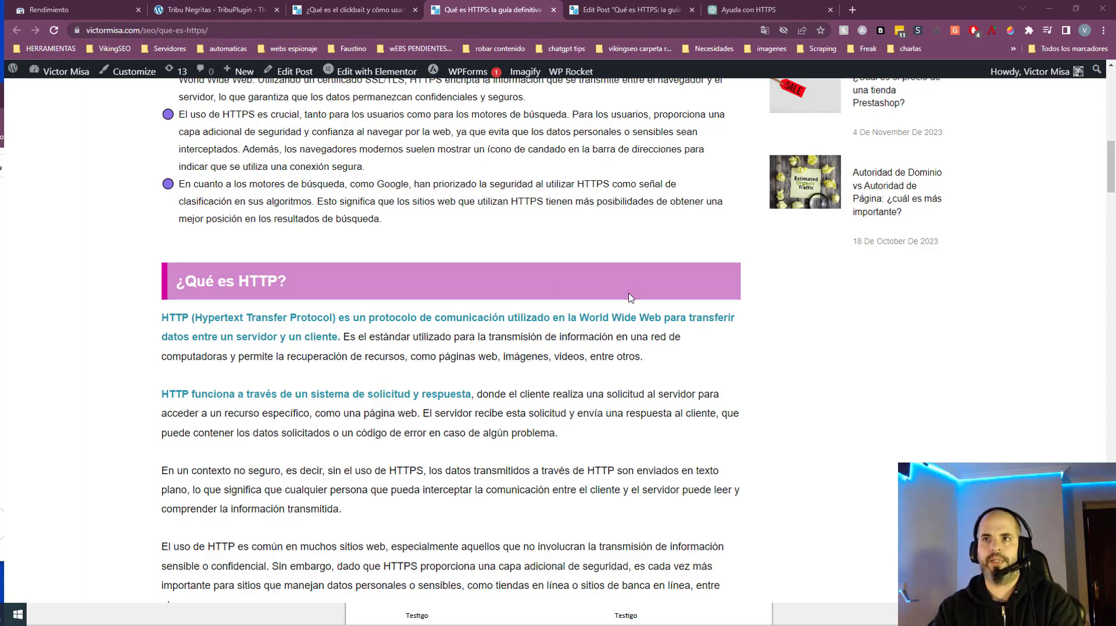
{"action": "scroll", "coordinate": [633, 297], "scroll_direction": "up", "scroll_amount": 20}
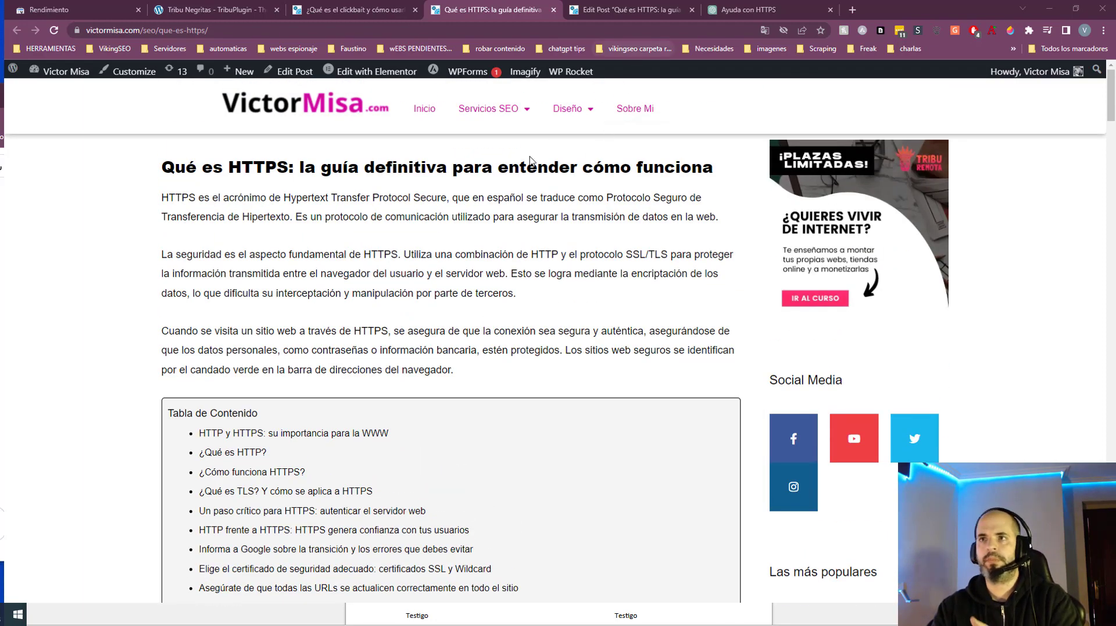
{"action": "left_click_drag", "start_coordinate": [161, 198], "coordinate": [400, 329]}
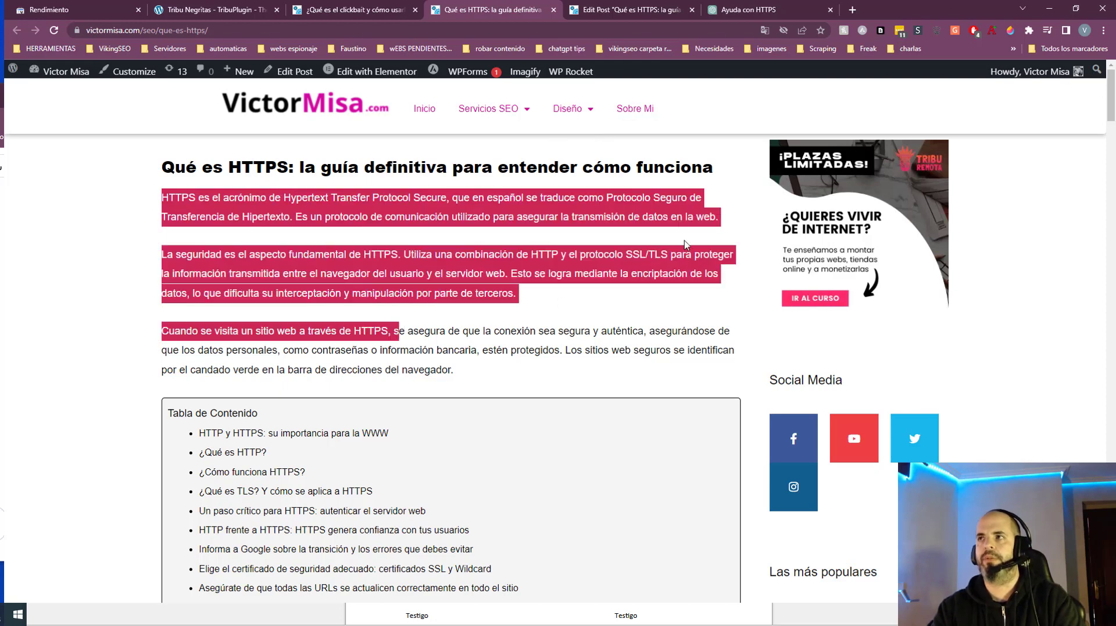
- Switch to the "Ayuda con HTTPS" ChatGPT conversation and copy its full numbered list of words and phrases suggested for bold
{"action": "left_click", "coordinate": [729, 14]}
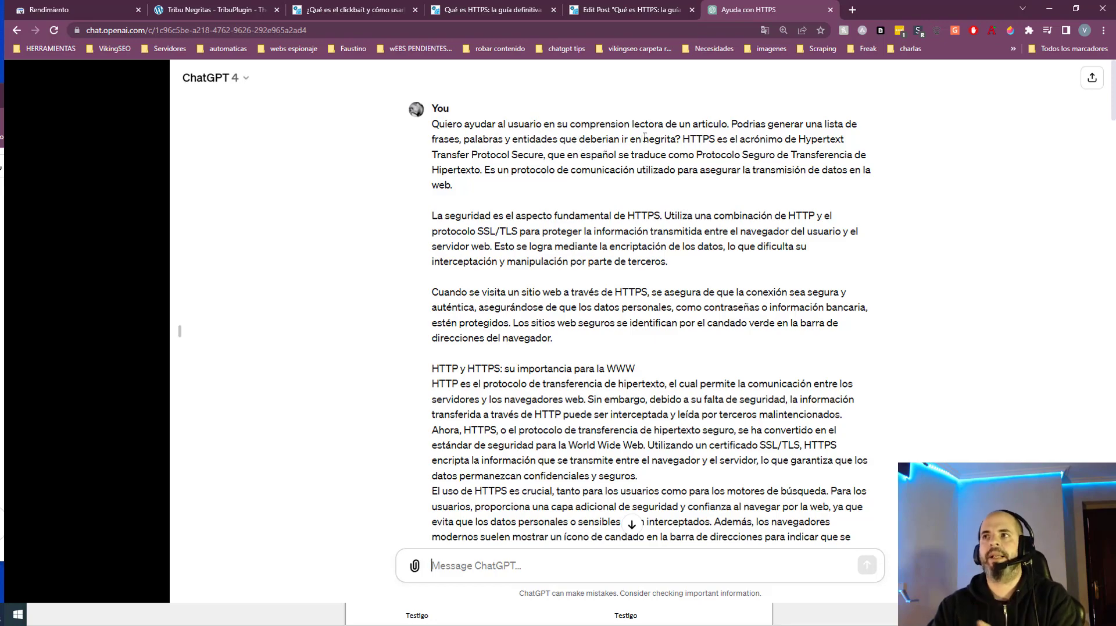
{"action": "scroll", "coordinate": [697, 222], "scroll_direction": "down", "scroll_amount": 5}
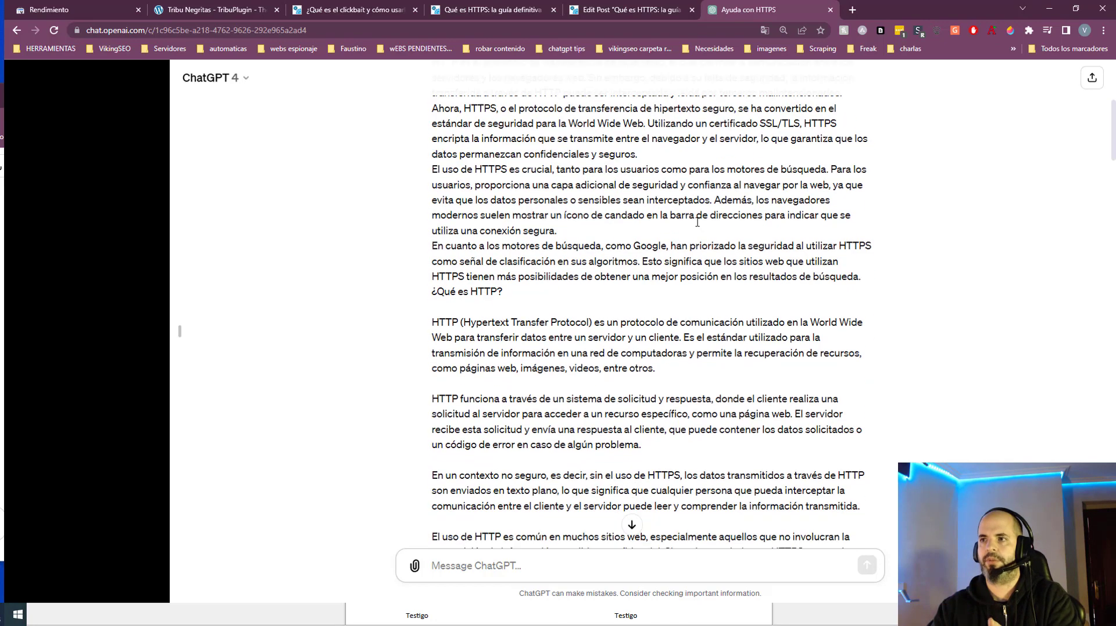
{"action": "scroll", "coordinate": [698, 221], "scroll_direction": "down", "scroll_amount": 20}
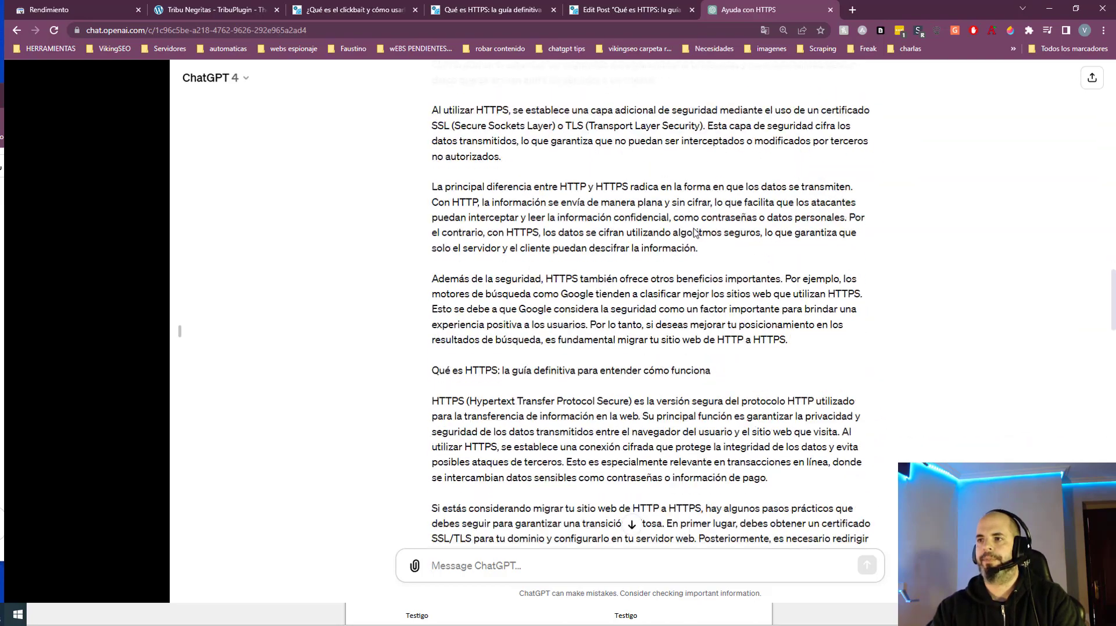
{"action": "scroll", "coordinate": [696, 232], "scroll_direction": "down", "scroll_amount": 20}
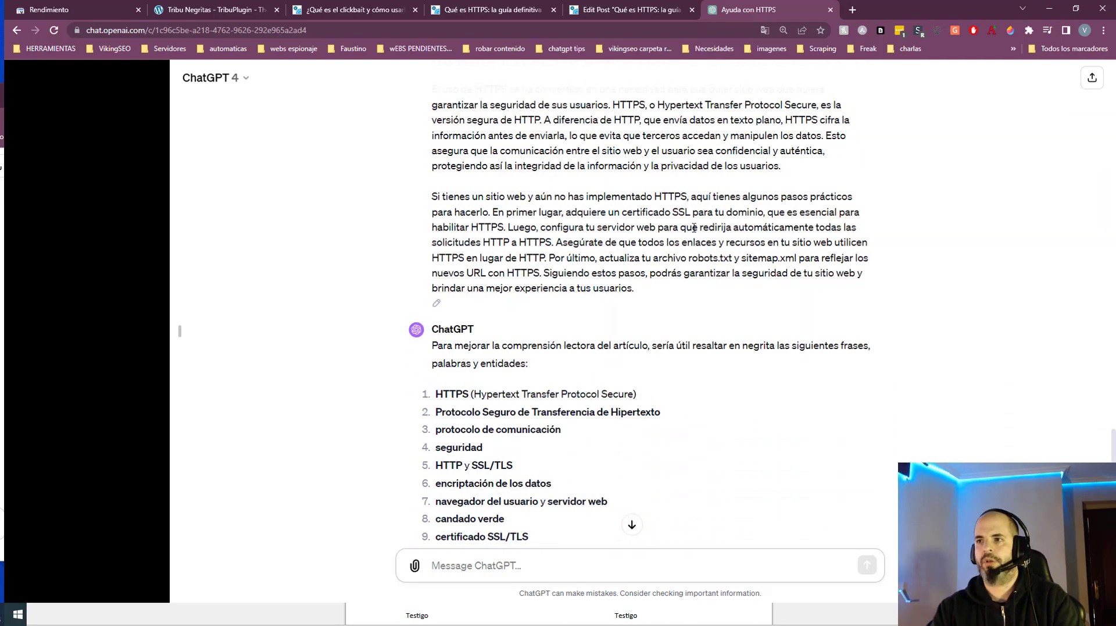
{"action": "scroll", "coordinate": [695, 228], "scroll_direction": "down", "scroll_amount": 3}
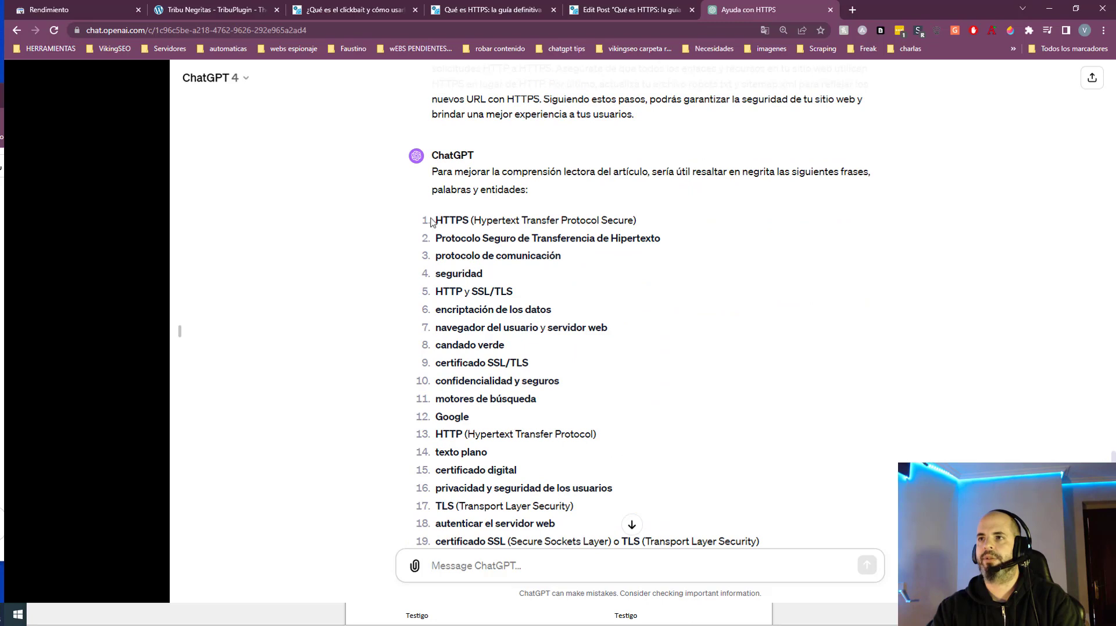
{"action": "left_click_drag", "start_coordinate": [430, 223], "coordinate": [522, 344]}
{"action": "scroll", "coordinate": [653, 364], "scroll_direction": "down", "scroll_amount": 4}
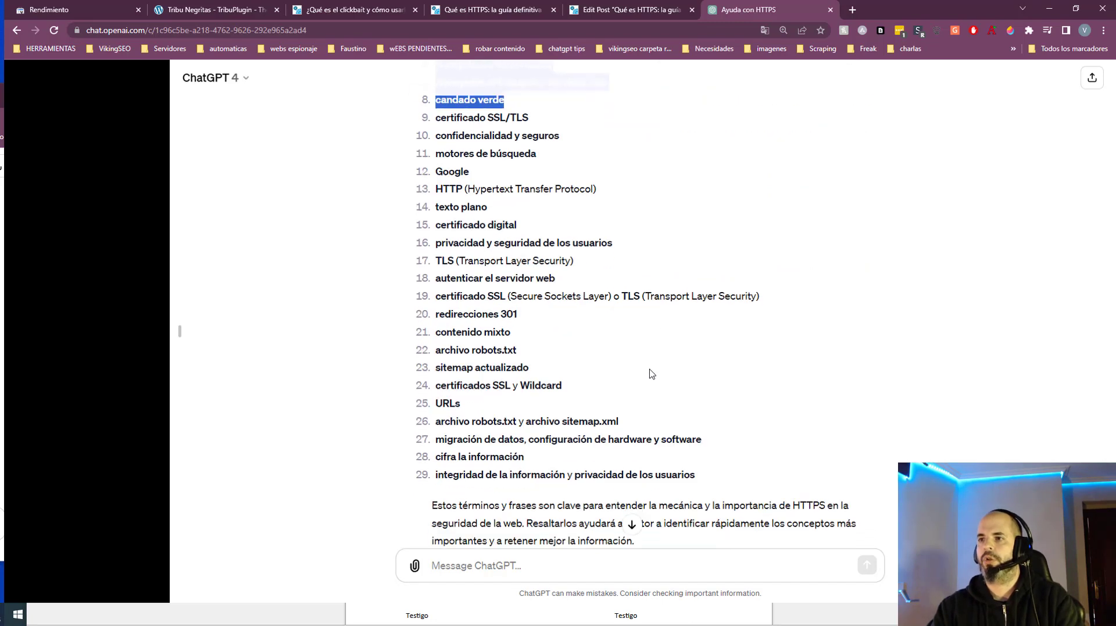
{"action": "left_click", "coordinate": [708, 429], "text": "shift"}
{"action": "right_click", "coordinate": [490, 267]}
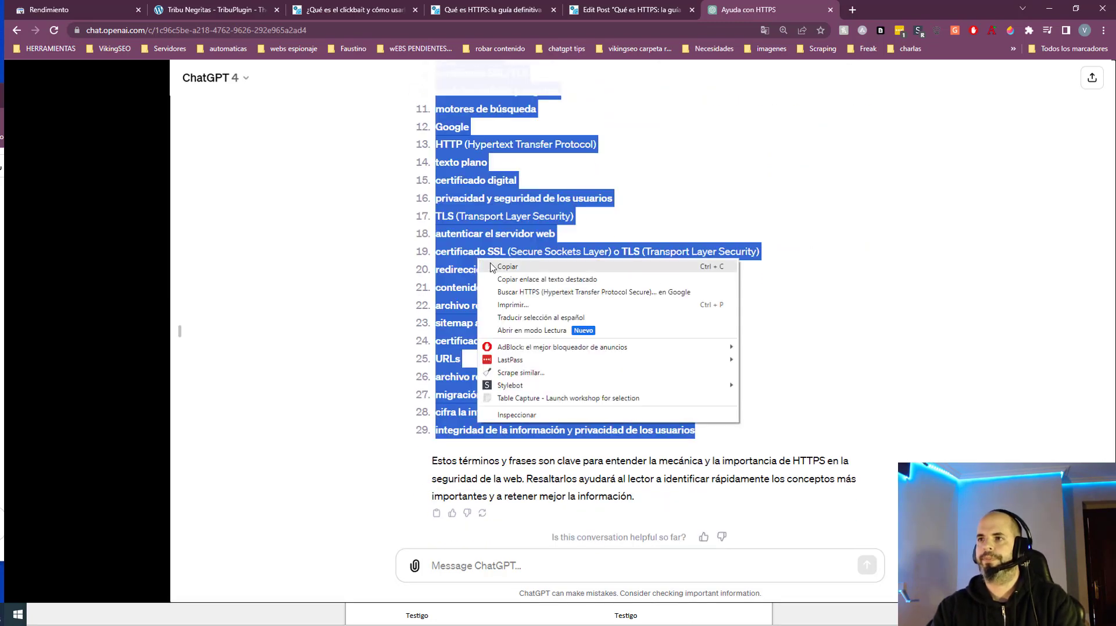
{"action": "left_click", "coordinate": [500, 267]}
{"action": "scroll", "coordinate": [686, 187], "scroll_direction": "up", "scroll_amount": 4}
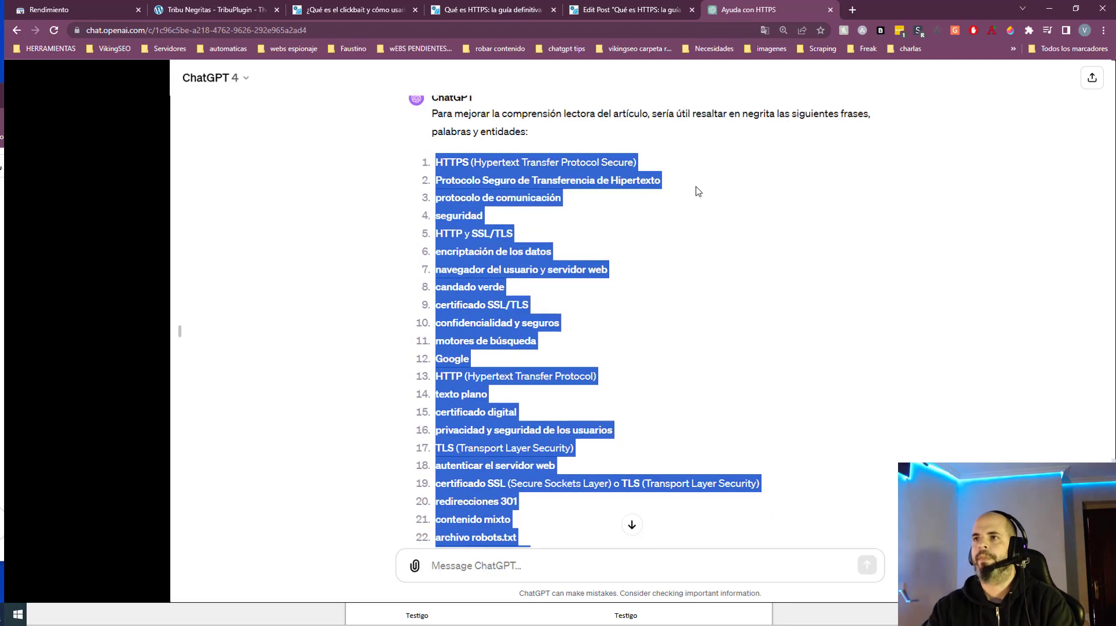
{"action": "scroll", "coordinate": [689, 250], "scroll_direction": "down", "scroll_amount": 2}
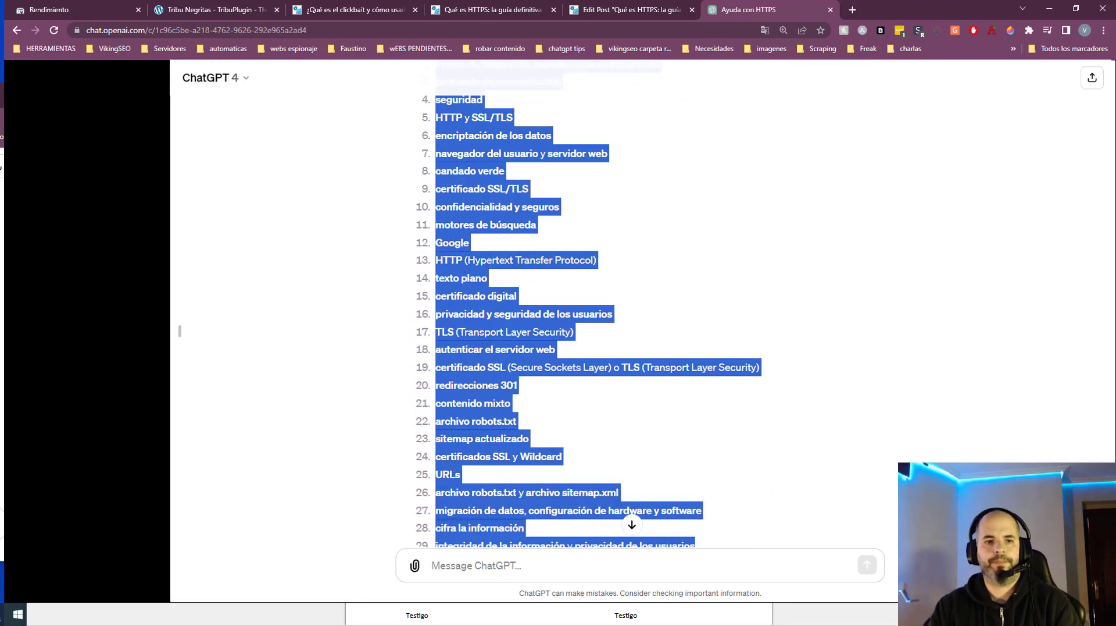
- Switch to the WordPress editor for the HTTPS post and examine the Etilizar palabras word list and the bold terms in the body
{"action": "key", "text": "alt+Tab"}
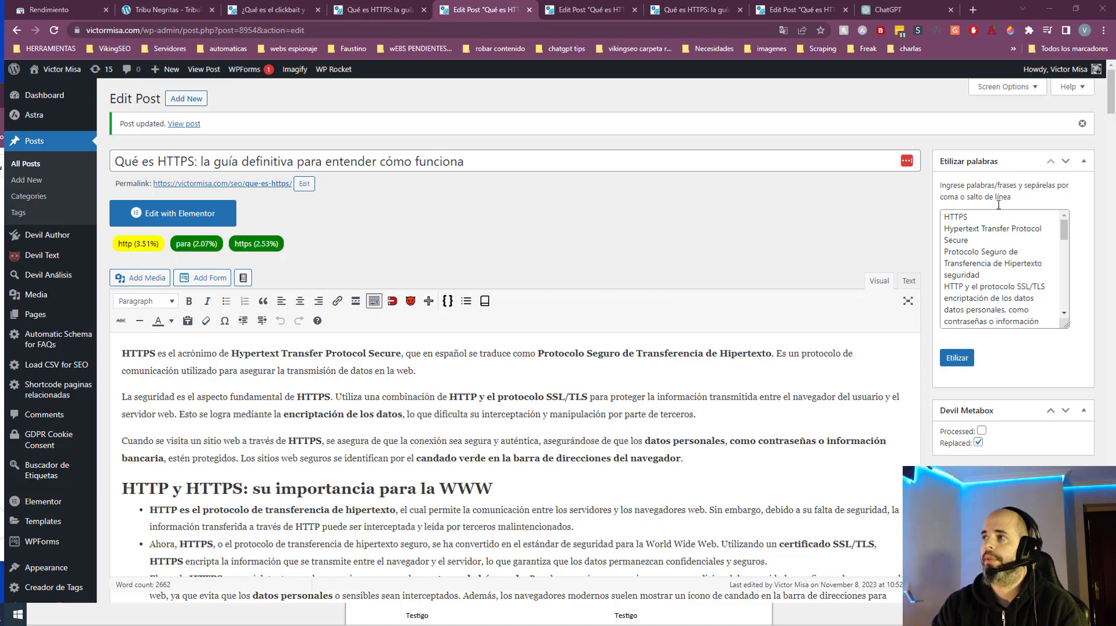
{"action": "left_click", "coordinate": [1067, 230]}
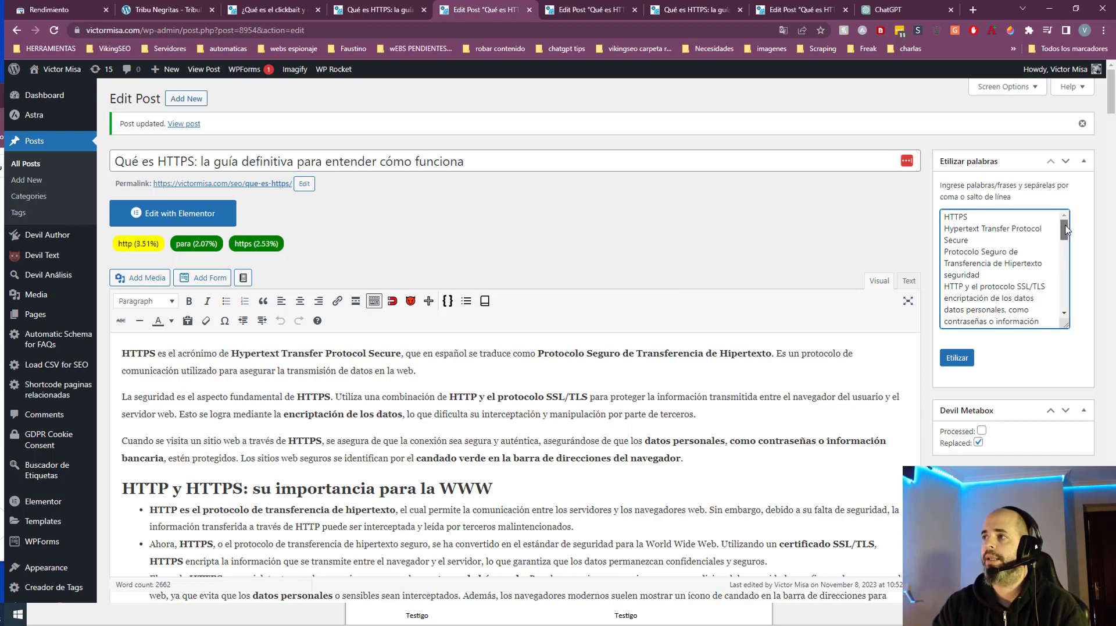
{"action": "mouse_move", "coordinate": [1066, 230]}
{"action": "left_mouse_down"}
{"action": "mouse_move", "coordinate": [1066, 239]}
{"action": "mouse_move", "coordinate": [1067, 227]}
{"action": "left_mouse_up"}
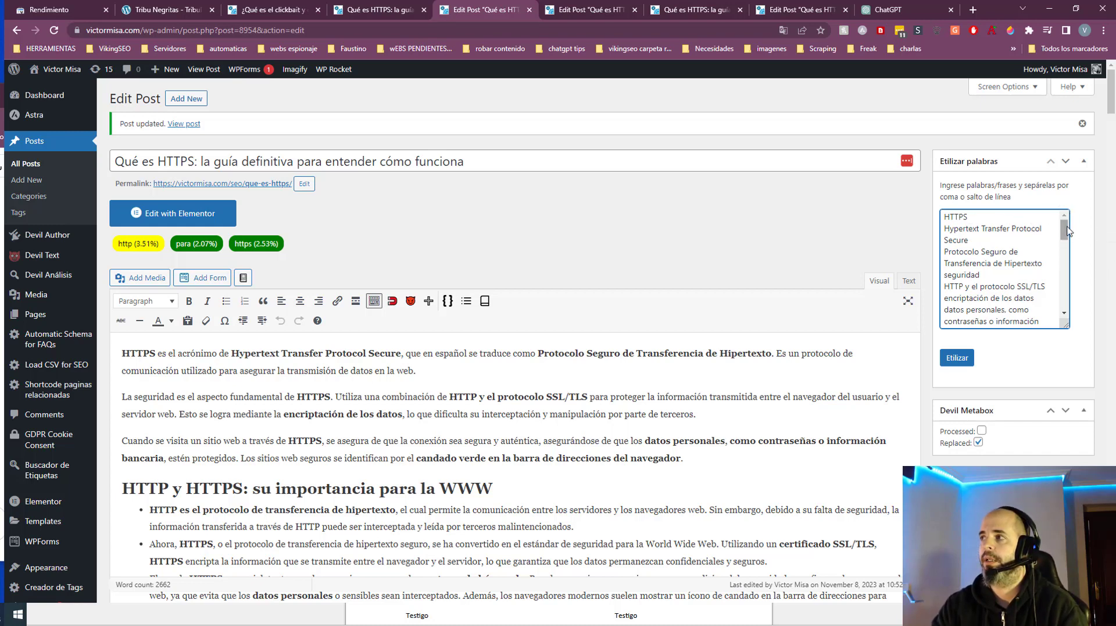
{"action": "left_click_drag", "start_coordinate": [1068, 228], "coordinate": [1089, 186]}
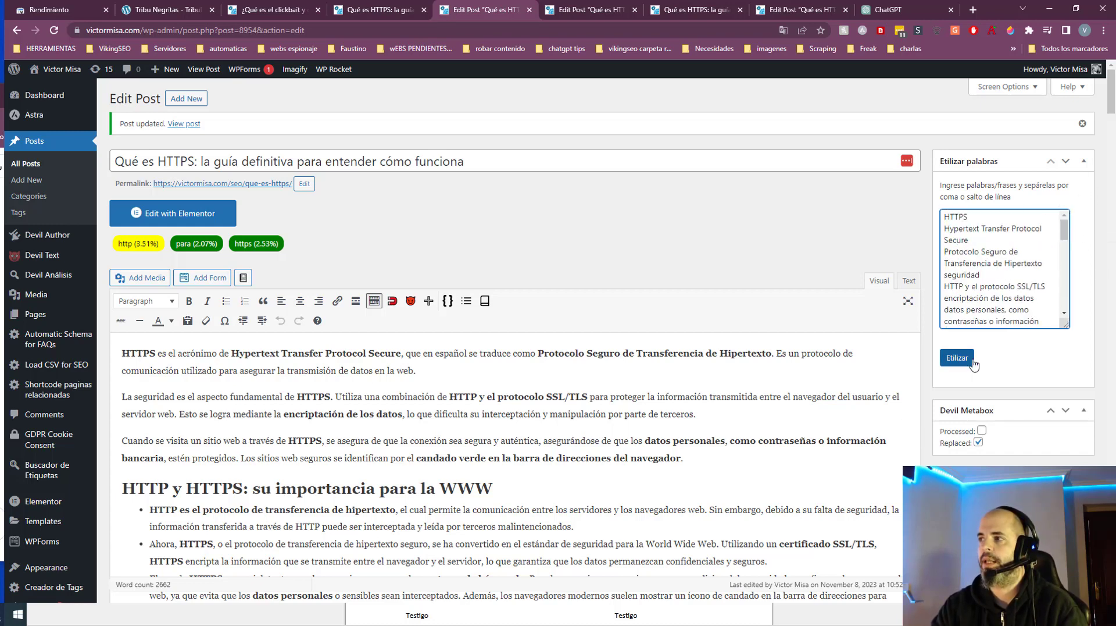
{"action": "scroll", "coordinate": [390, 407], "scroll_direction": "down", "scroll_amount": 1}
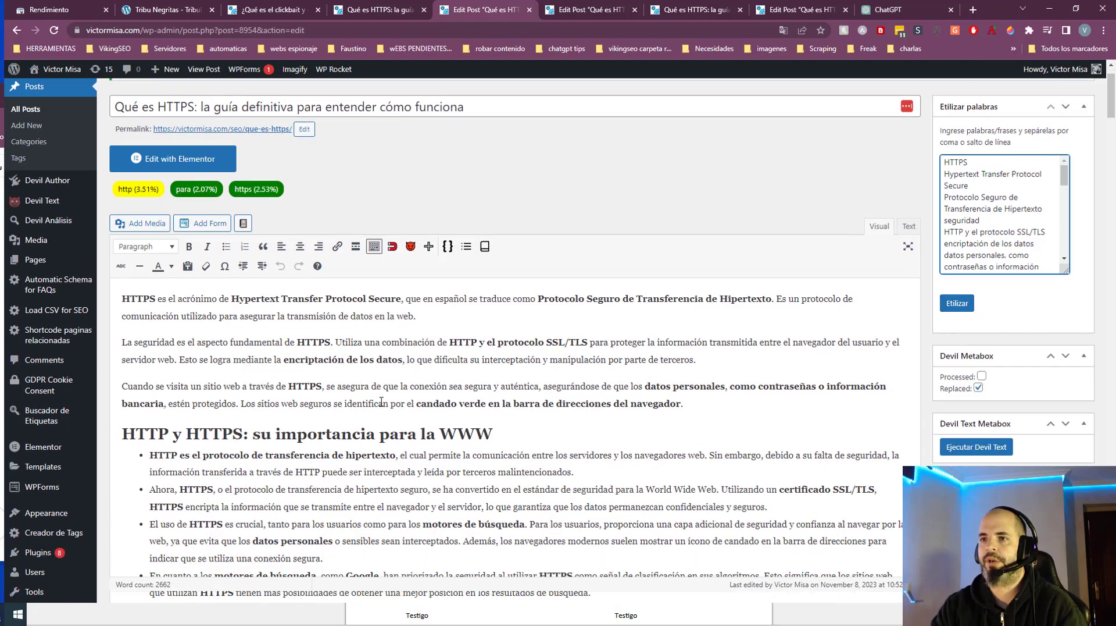
{"action": "scroll", "coordinate": [382, 402], "scroll_direction": "down", "scroll_amount": 13}
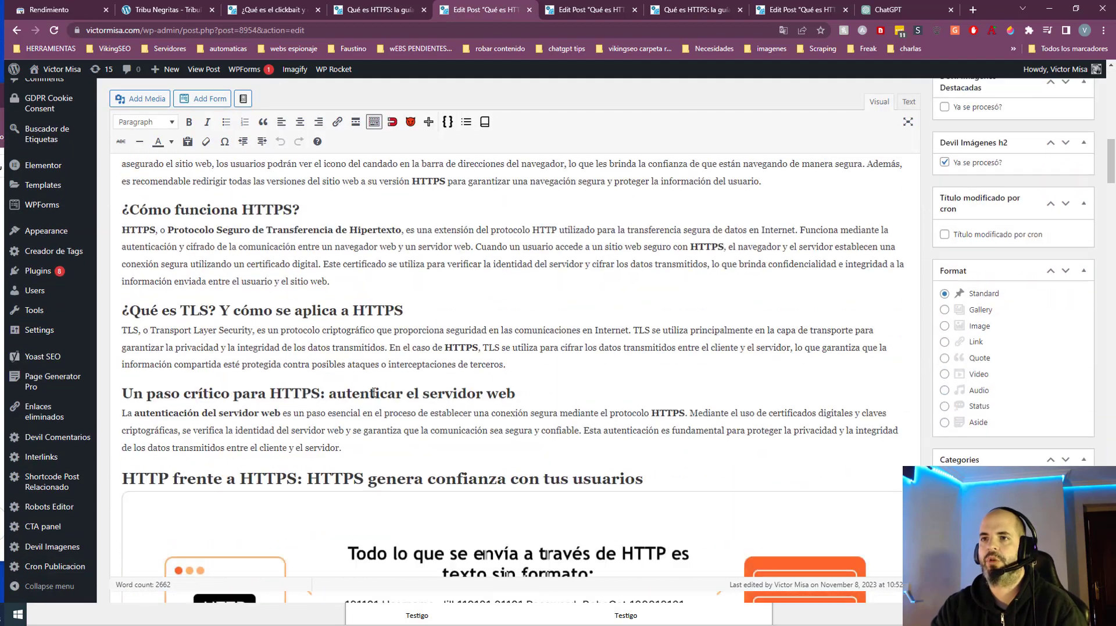
{"action": "scroll", "coordinate": [373, 393], "scroll_direction": "down", "scroll_amount": 2}
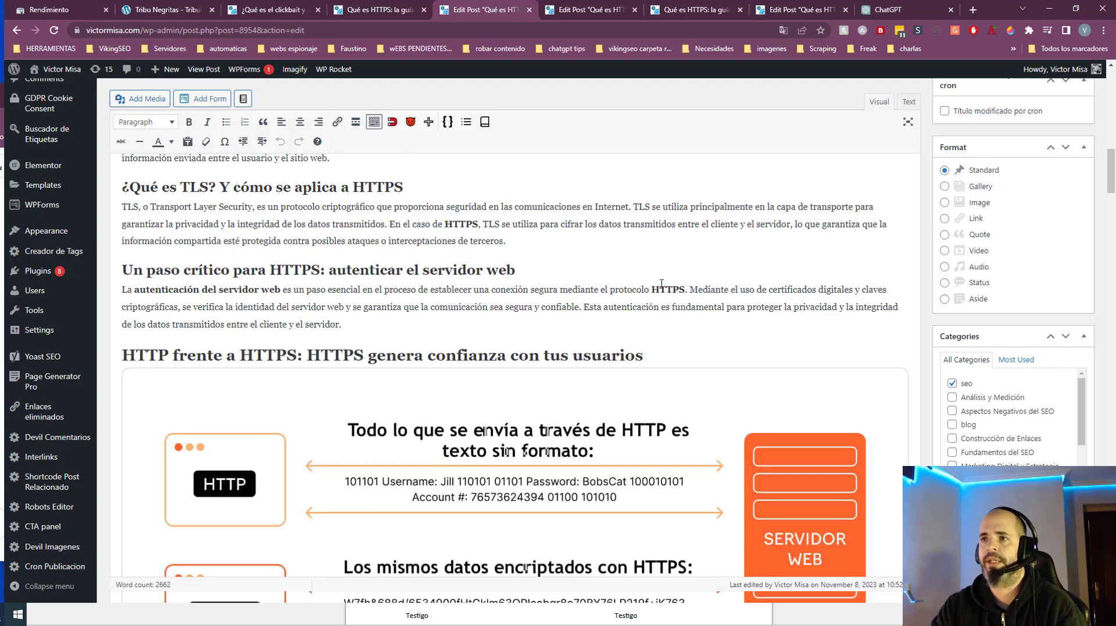
{"action": "scroll", "coordinate": [423, 376], "scroll_direction": "down", "scroll_amount": 10}
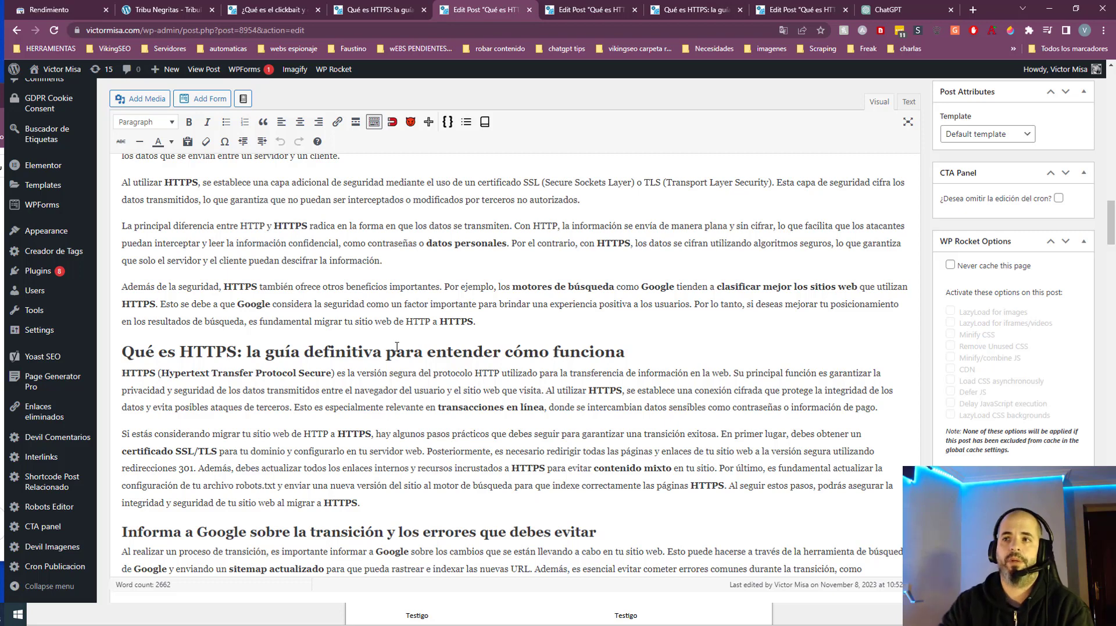
{"action": "double_click", "coordinate": [328, 503]}
{"action": "left_click", "coordinate": [528, 480]}
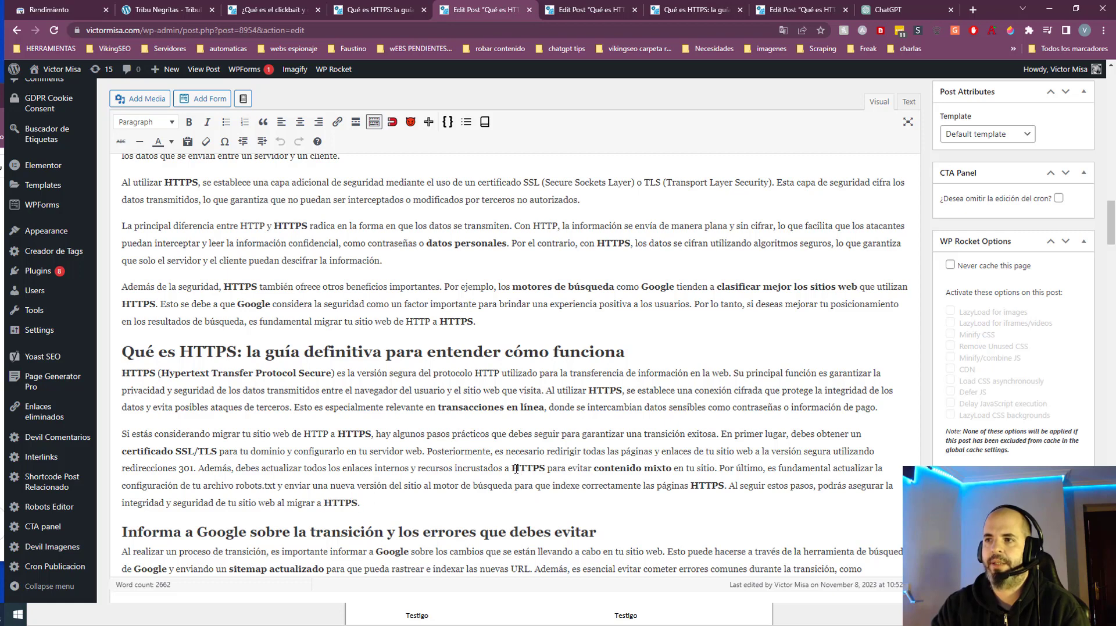
{"action": "left_click_drag", "start_coordinate": [514, 468], "coordinate": [547, 471]}
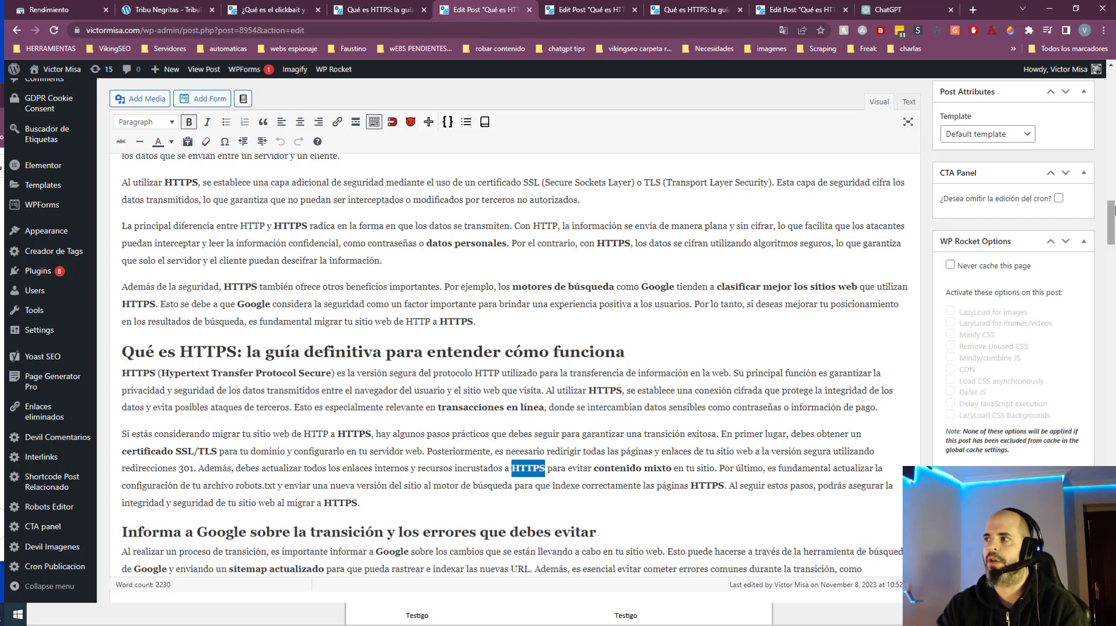
- Select the entry HTTPS in the Etilizar palabras list and check where that term is bold throughout the post body
{"action": "scroll", "coordinate": [546, 471], "scroll_direction": "up", "scroll_amount": 10}
{"action": "scroll", "coordinate": [546, 471], "scroll_direction": "up", "scroll_amount": 8}
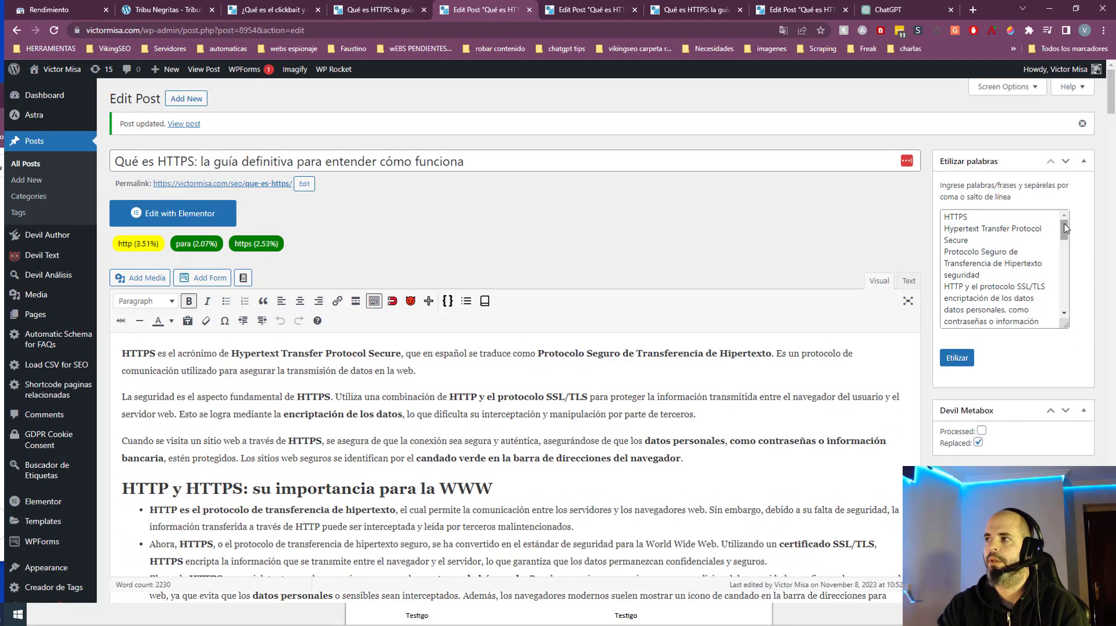
{"action": "left_click", "coordinate": [1001, 217]}
{"action": "left_click_drag", "start_coordinate": [1001, 218], "coordinate": [931, 215]}
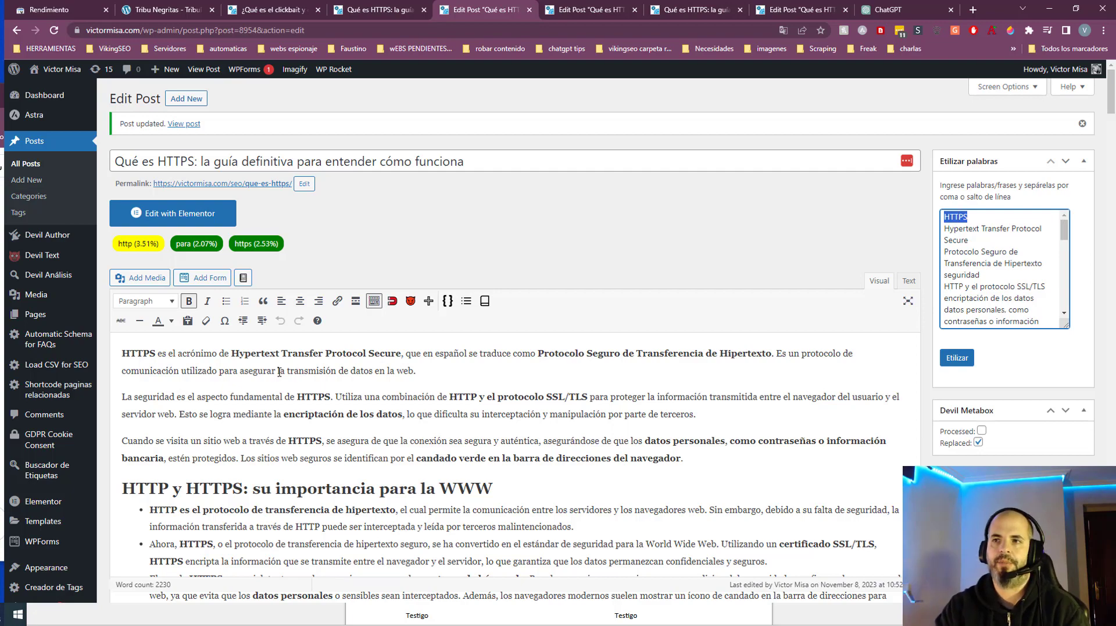
{"action": "scroll", "coordinate": [565, 337], "scroll_direction": "down", "scroll_amount": 5}
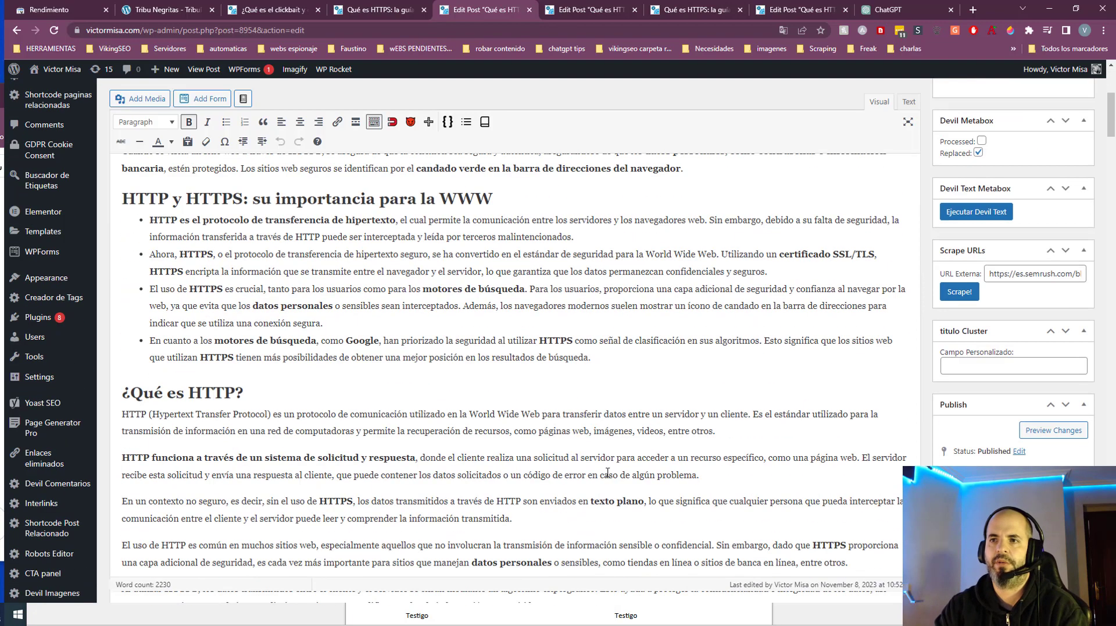
{"action": "scroll", "coordinate": [565, 324], "scroll_direction": "down", "scroll_amount": 10}
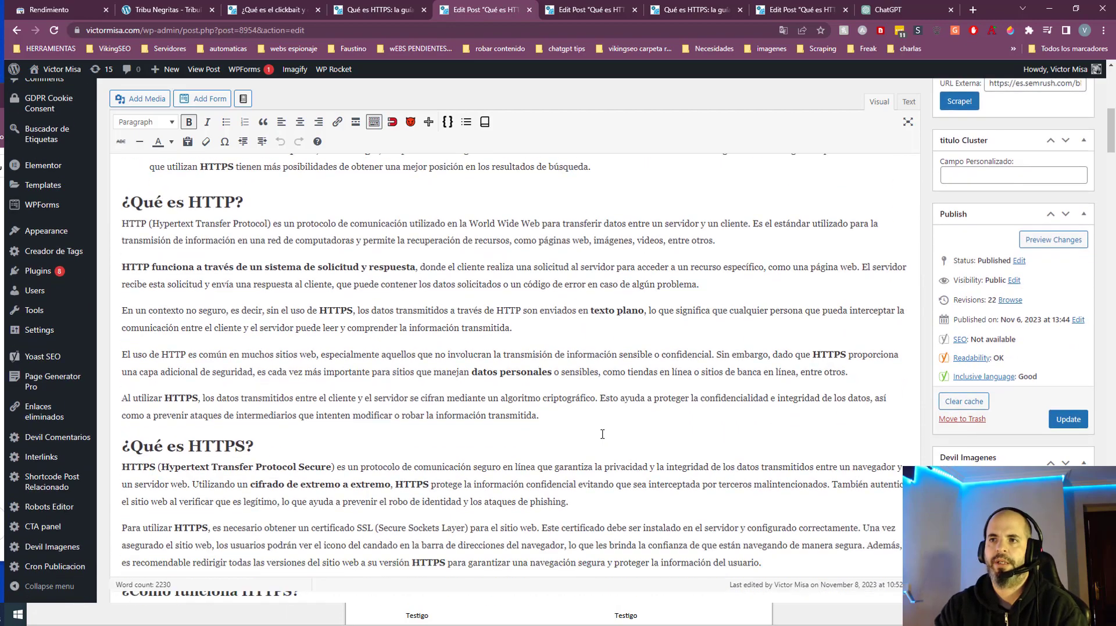
{"action": "scroll", "coordinate": [595, 428], "scroll_direction": "down", "scroll_amount": 5}
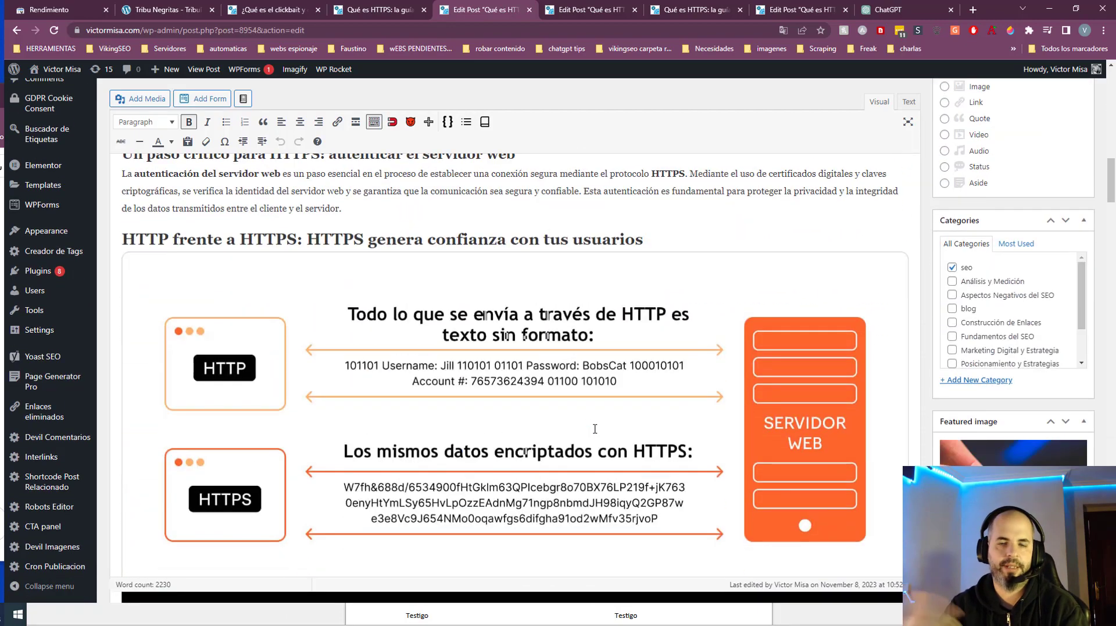
{"action": "scroll", "coordinate": [547, 412], "scroll_direction": "down", "scroll_amount": 11}
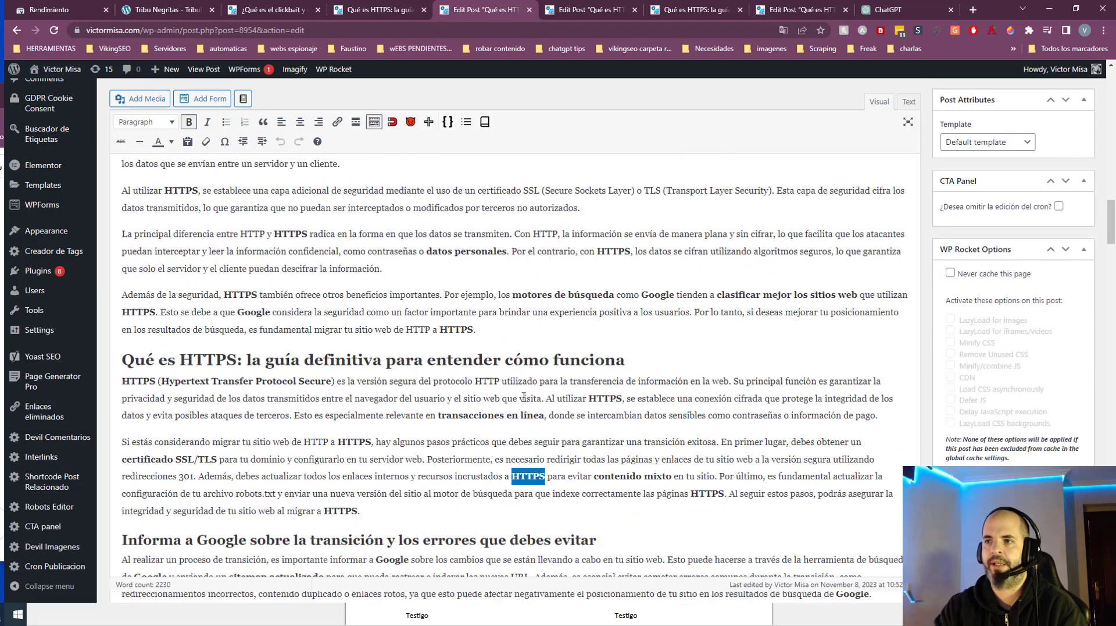
{"action": "scroll", "coordinate": [523, 397], "scroll_direction": "up", "scroll_amount": 3}
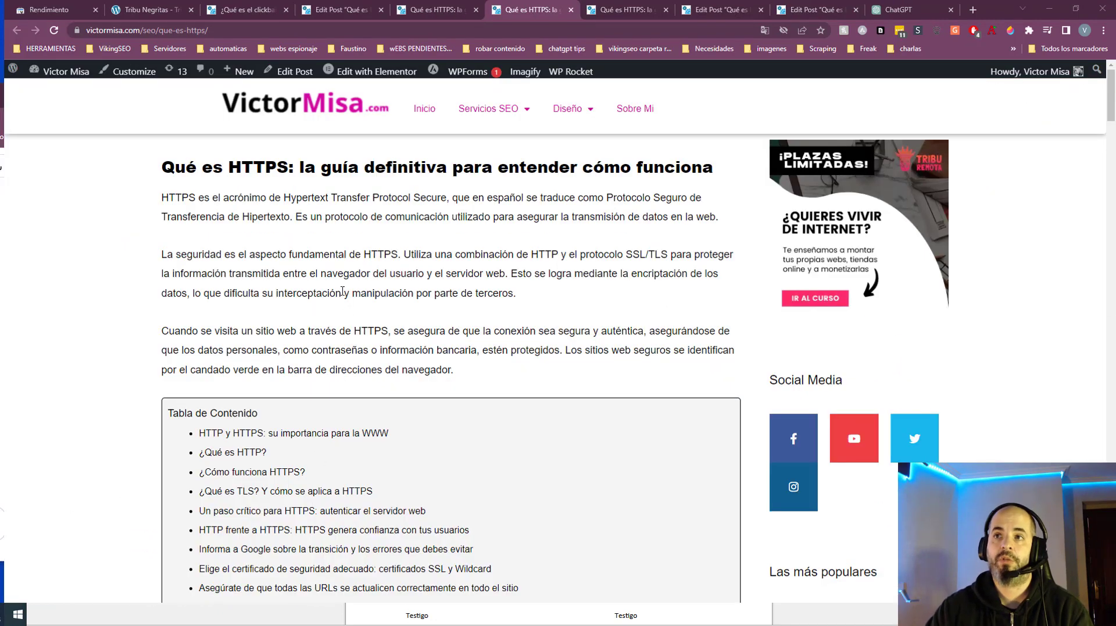
- Compare the introduction of the published HTTPS article between the version with highlighted bold terms and the plain version
{"action": "left_click", "coordinate": [448, 10]}
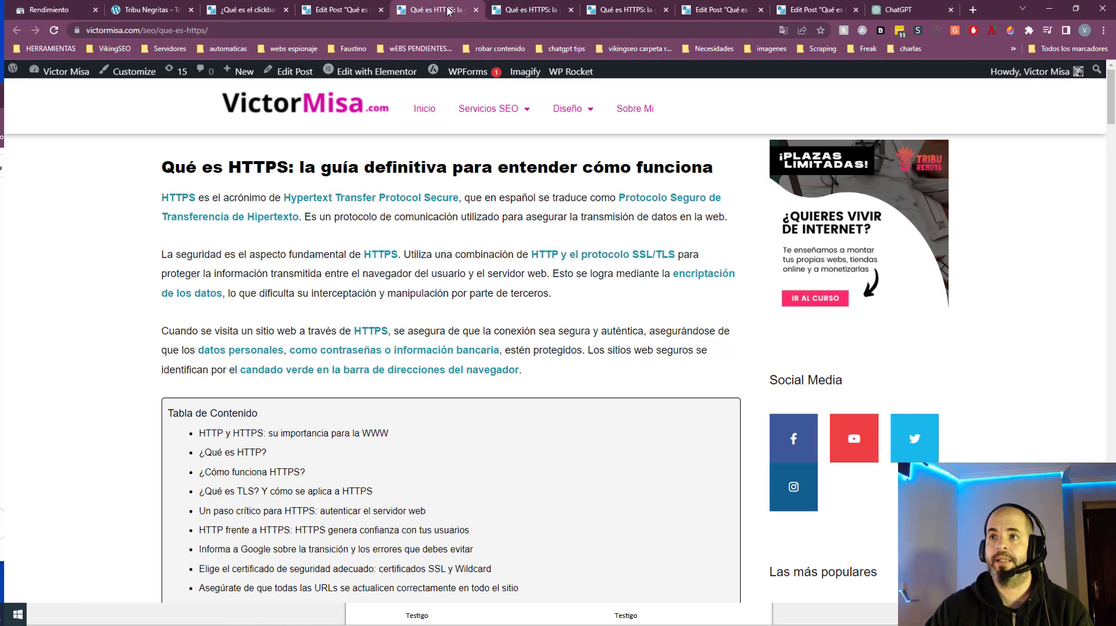
{"action": "left_click", "coordinate": [504, 12]}
{"action": "left_click", "coordinate": [443, 8]}
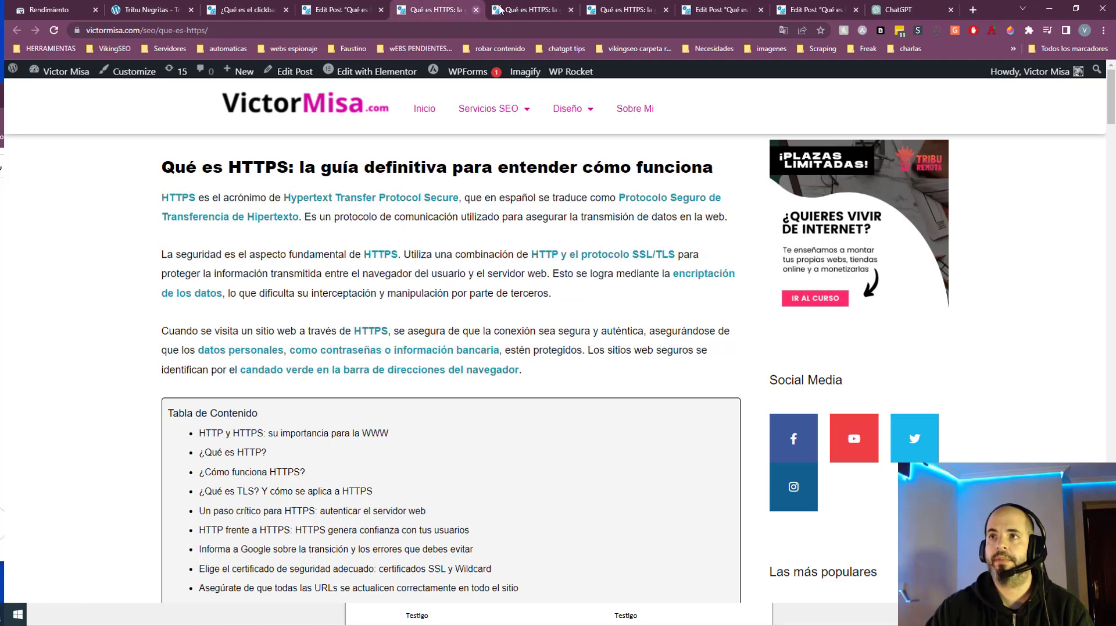
{"action": "left_click", "coordinate": [531, 10]}
{"action": "left_click", "coordinate": [436, 16]}
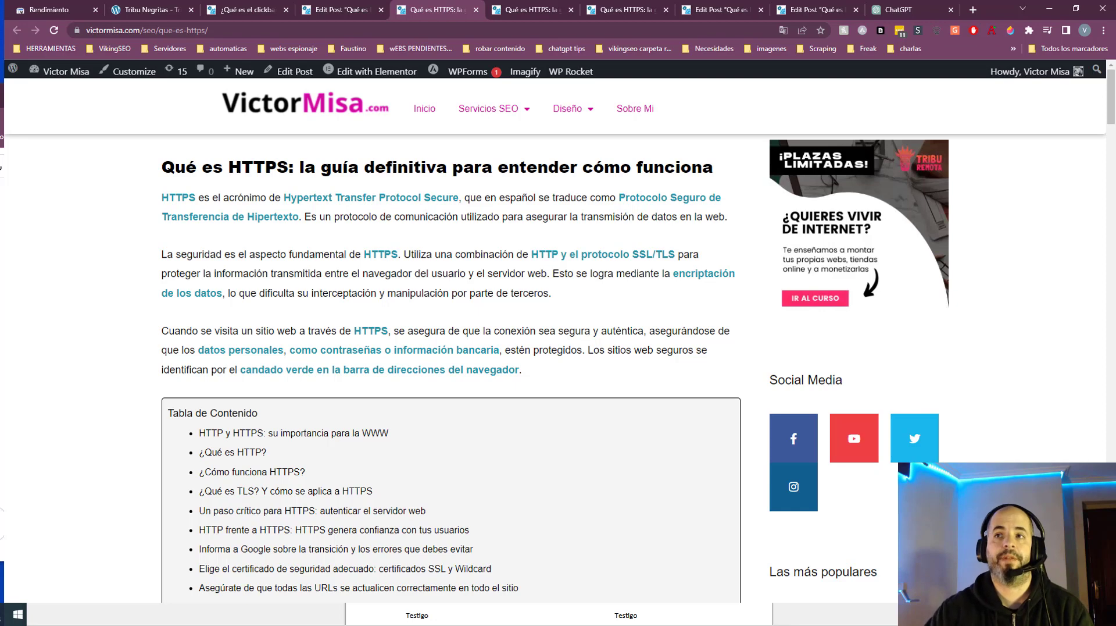
{"action": "left_click", "coordinate": [522, 10]}
{"action": "left_click_drag", "start_coordinate": [177, 195], "coordinate": [426, 331]}
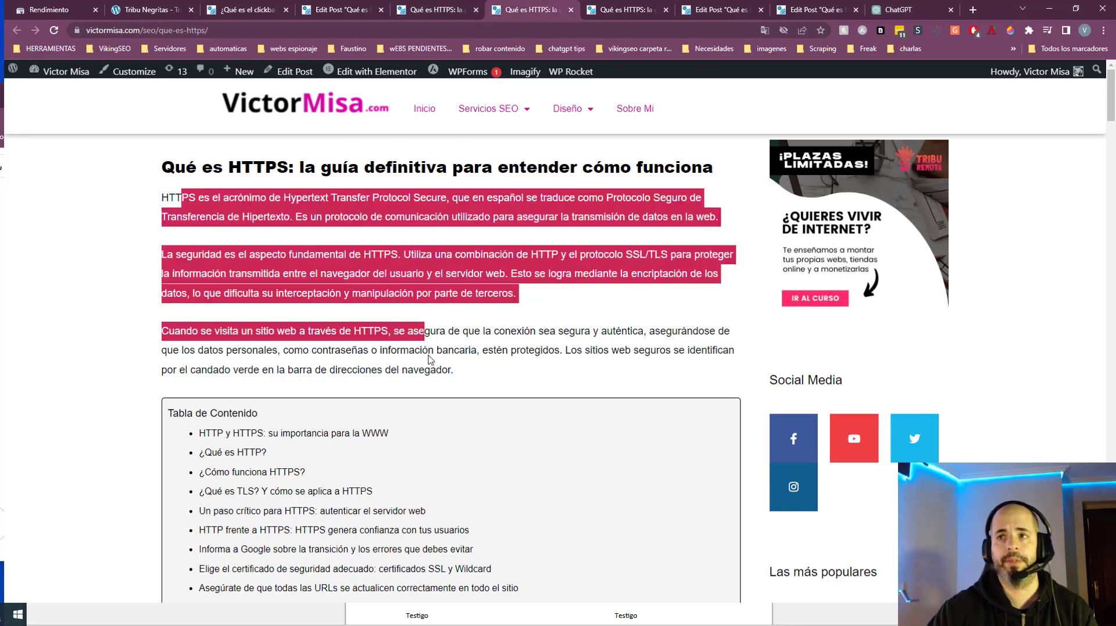
{"action": "left_click", "coordinate": [431, 365]}
{"action": "left_click", "coordinate": [432, 8]}
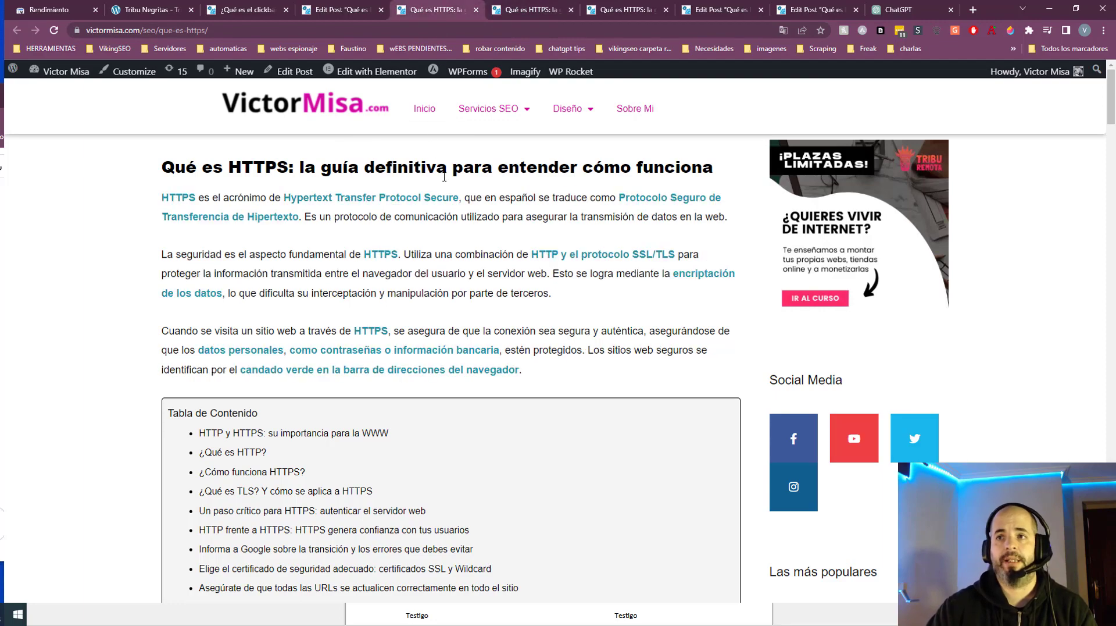
{"action": "scroll", "coordinate": [451, 198], "scroll_direction": "down", "scroll_amount": 3}
{"action": "scroll", "coordinate": [451, 199], "scroll_direction": "up", "scroll_amount": 3}
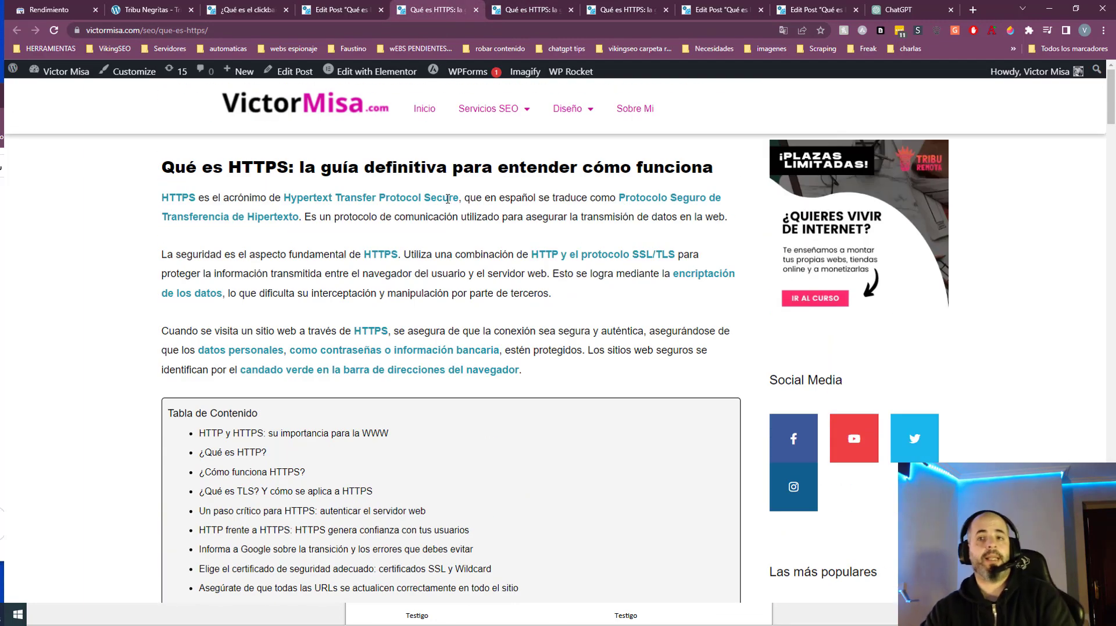